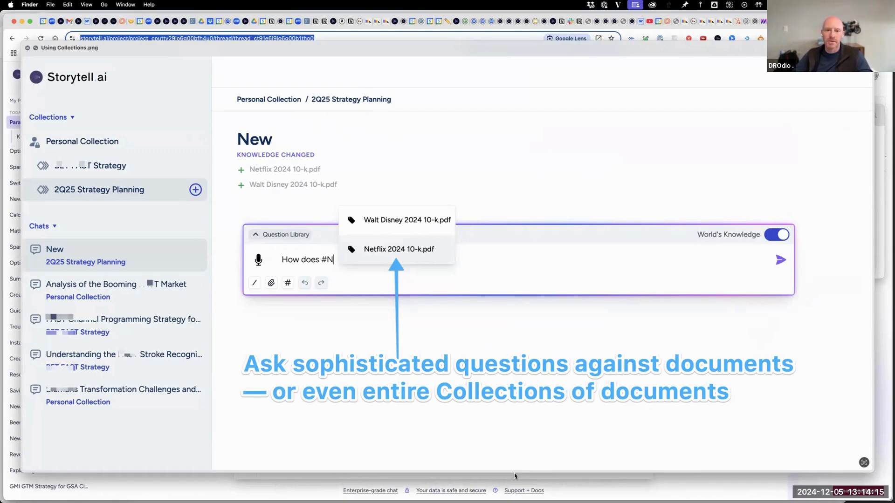
Page through the Storytell overview images, ending on the StoryTiles citation picture, and switch to Chrome with the 2Q25 Strategy Planning collection
key("Right")
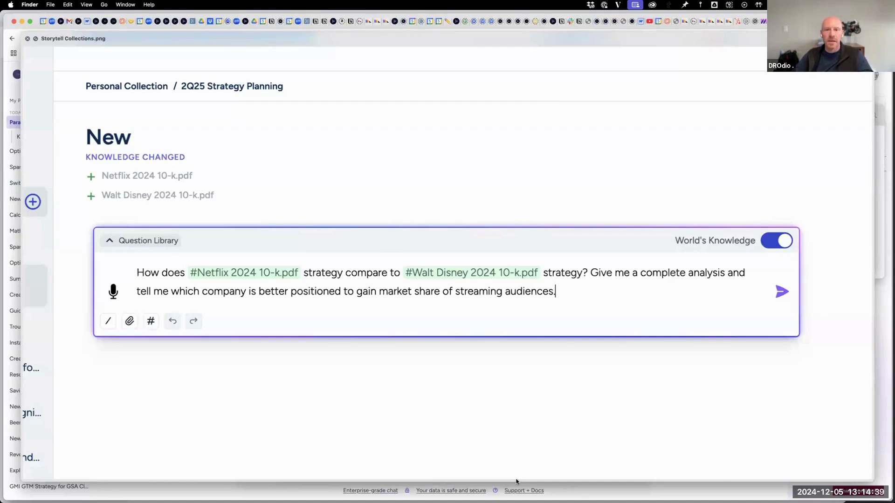
key("Down")
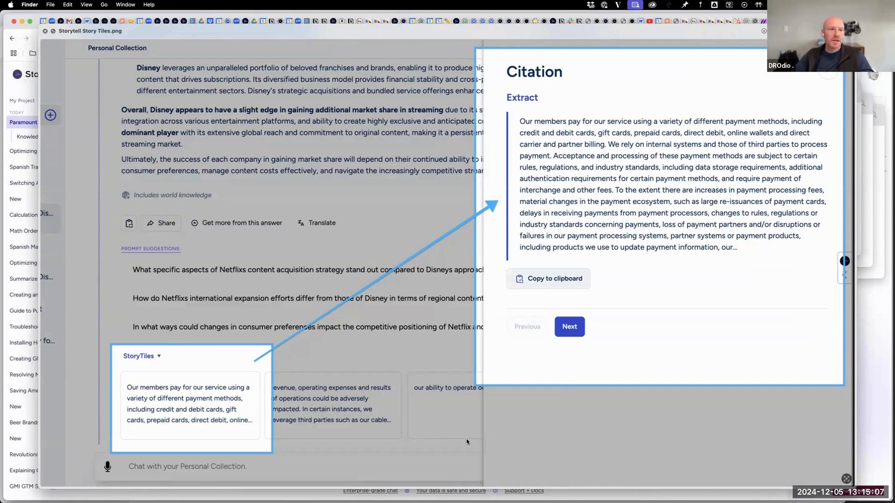
key("super+Tab")
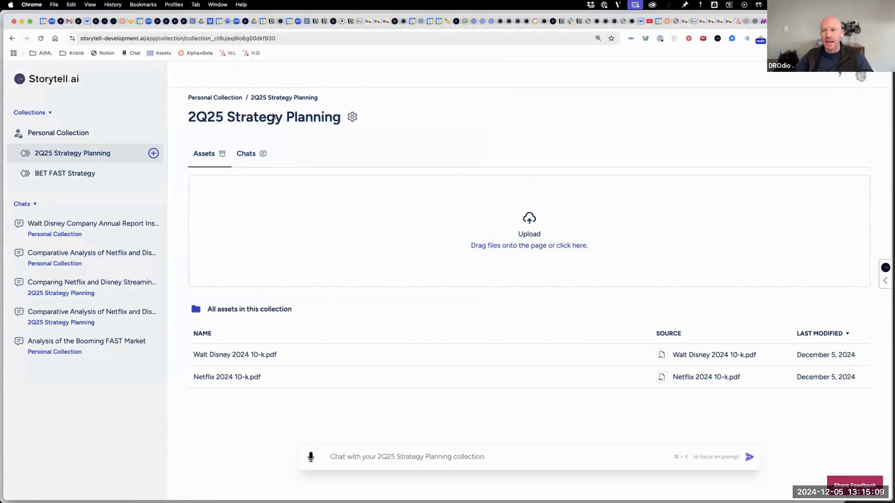
Look over the assets and the chats stored in the 2Q25 Strategy Planning collection, ending on its chats list
left_click(245, 156)
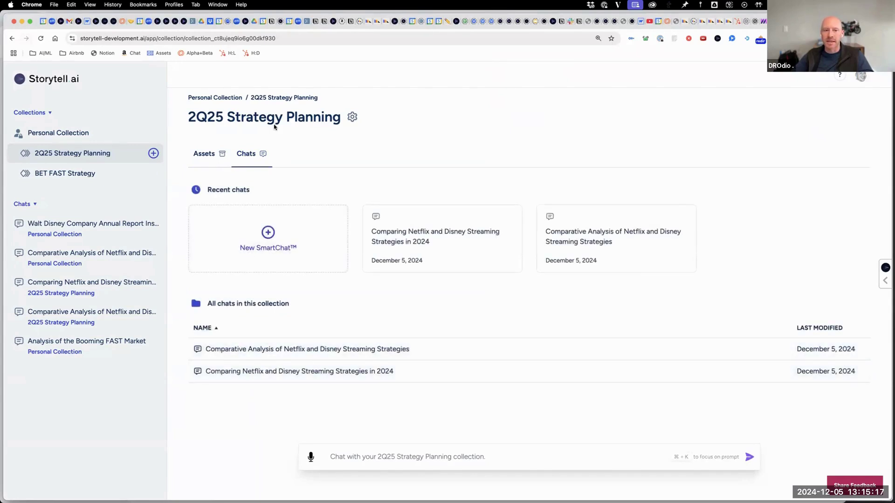
left_click(207, 155)
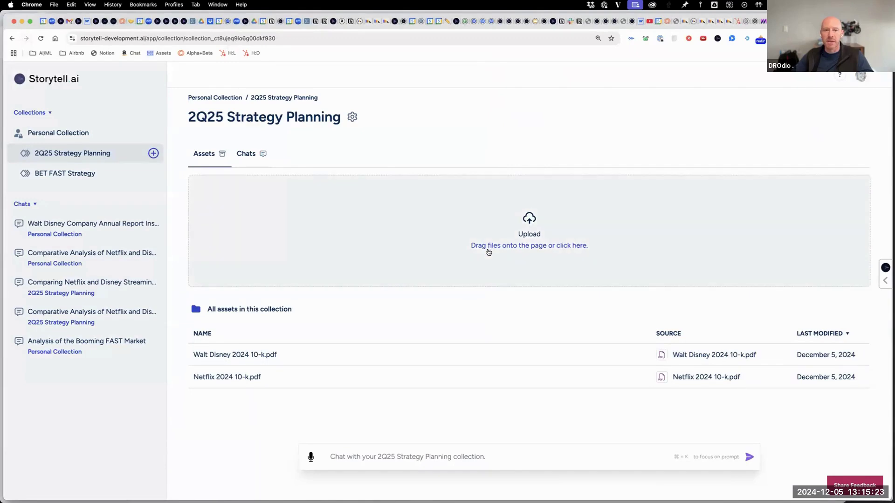
left_click(248, 156)
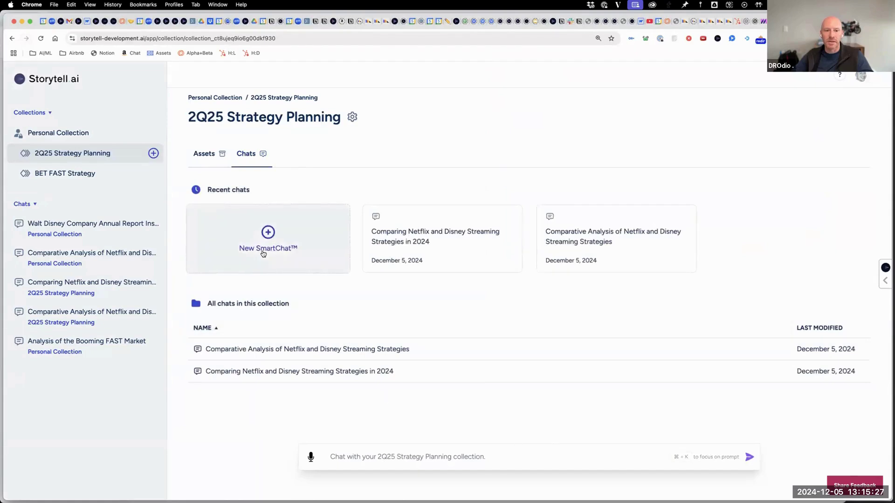
Start a new SmartChat in the 2Q25 Strategy Planning collection and upload Viacom 2024 10-k.pdf from the 10-ks folder
left_click(262, 253)
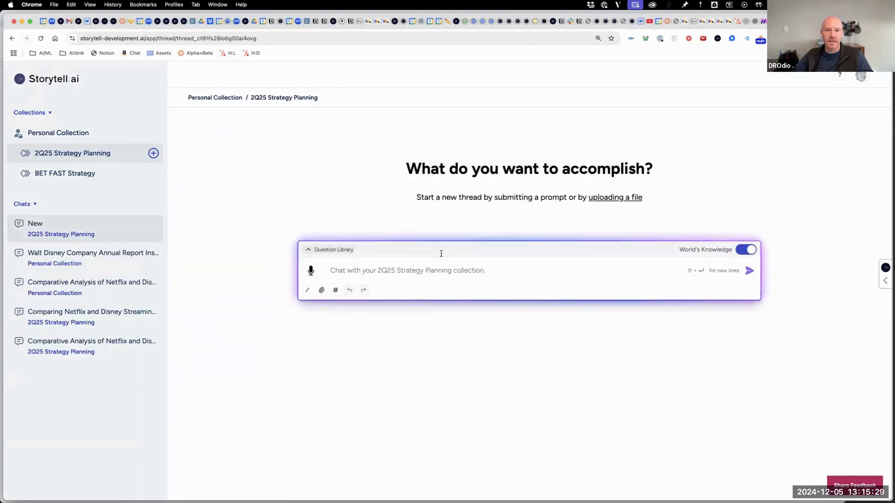
left_click(321, 290)
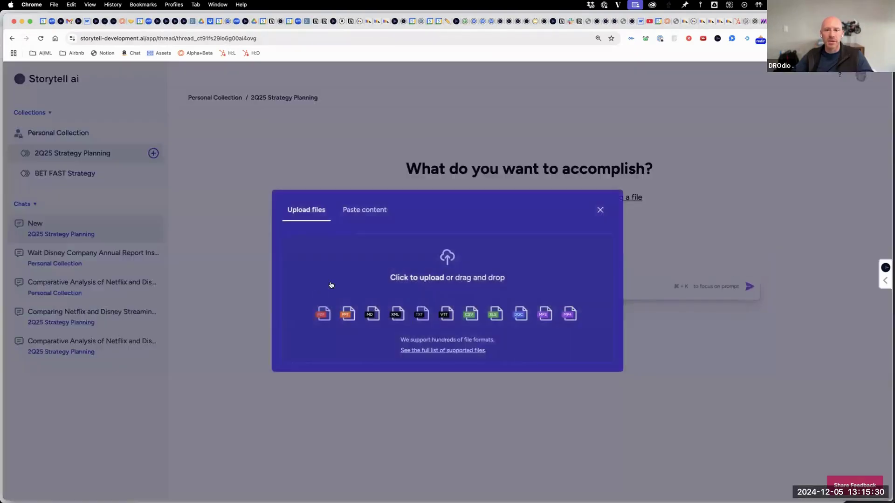
left_click(366, 278)
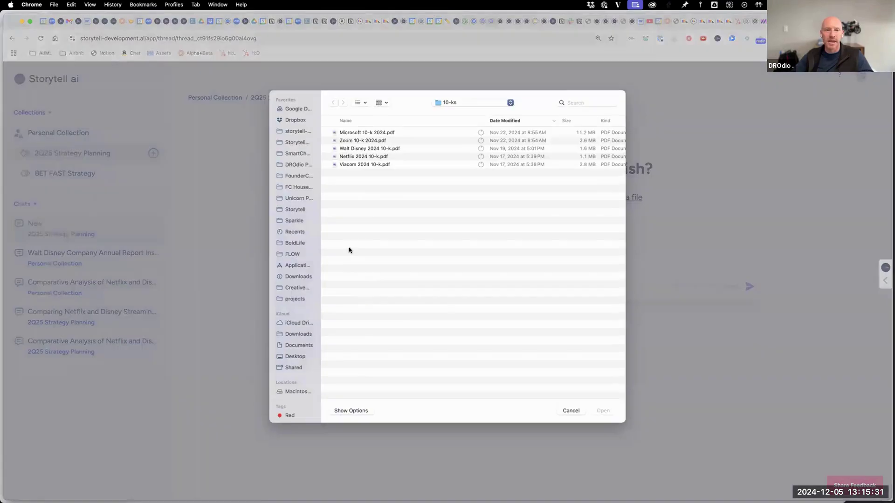
double_click(351, 166)
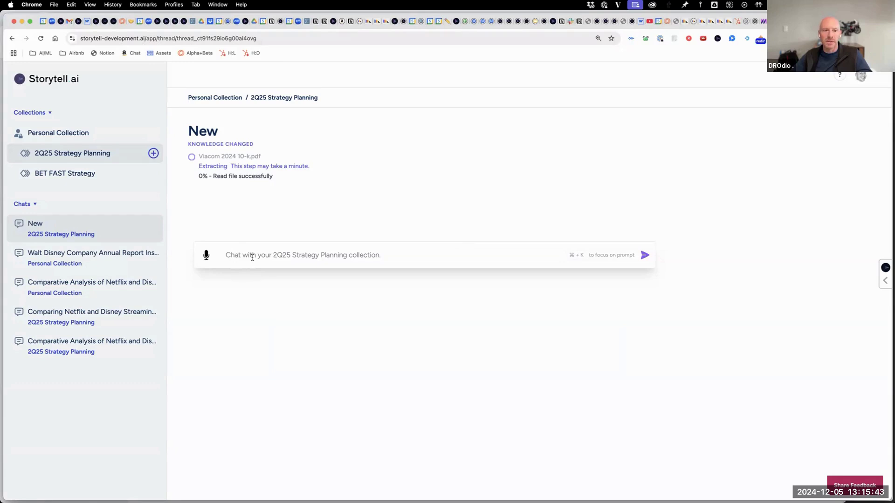
Begin the prompt in the new chat with "What was Q3", leaving out the year
left_click(252, 258)
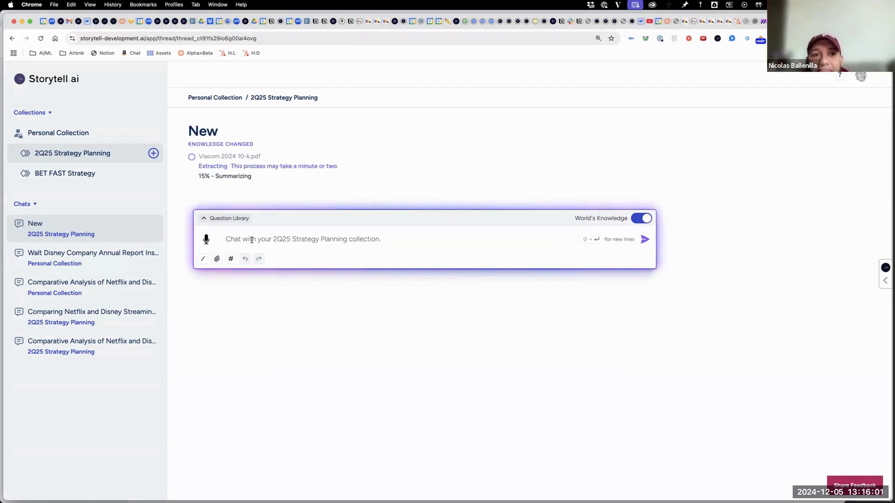
type("What")
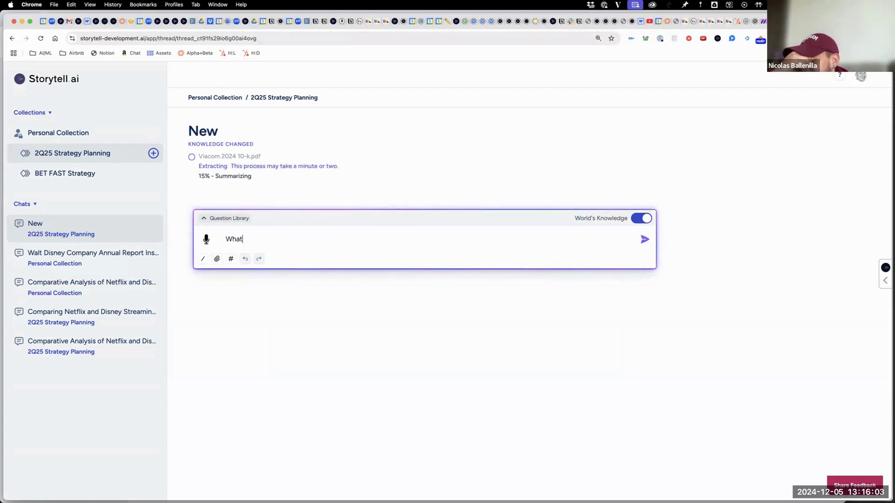
type(" was Q3")
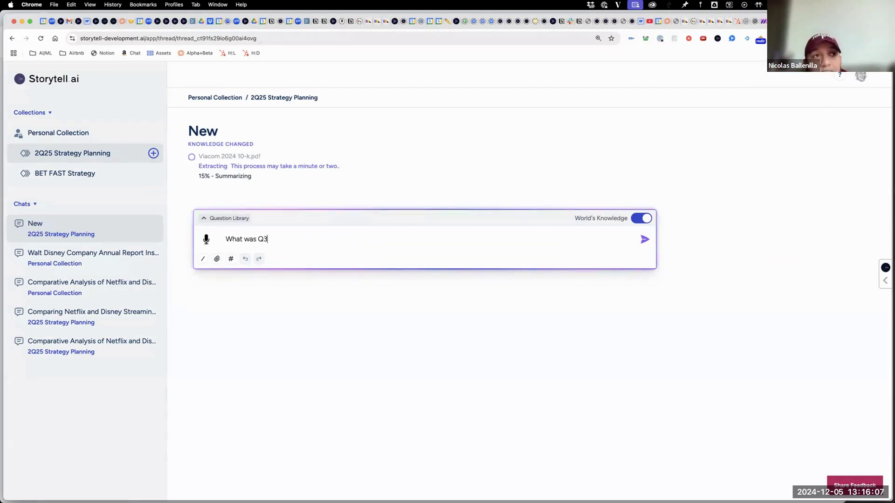
type(" 2024")
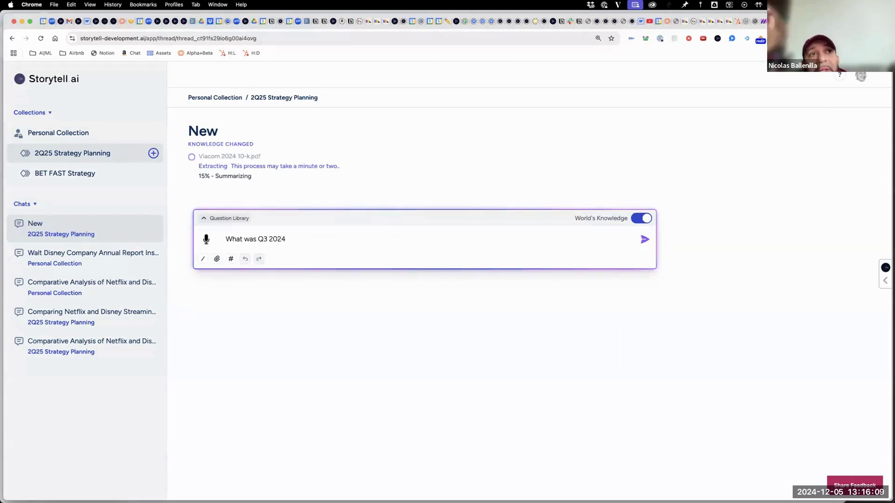
key("BackSpace")
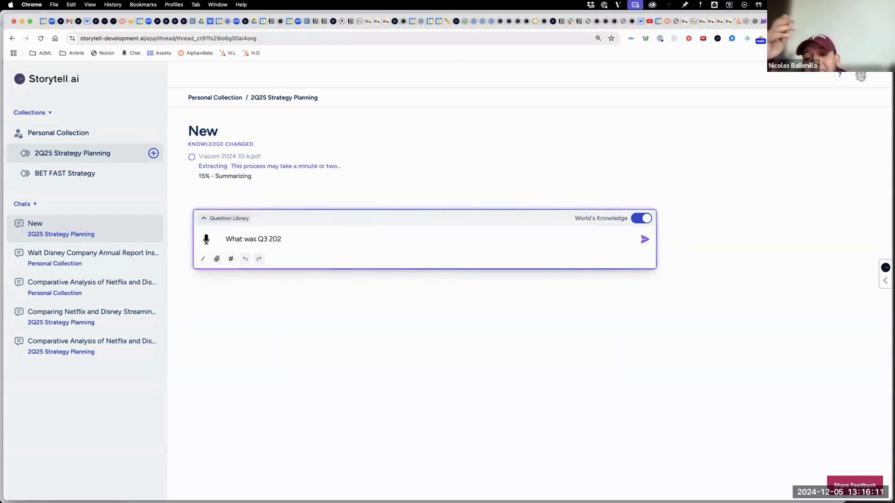
key("BackSpace")
key("BackSpace")
key("BackSpace")
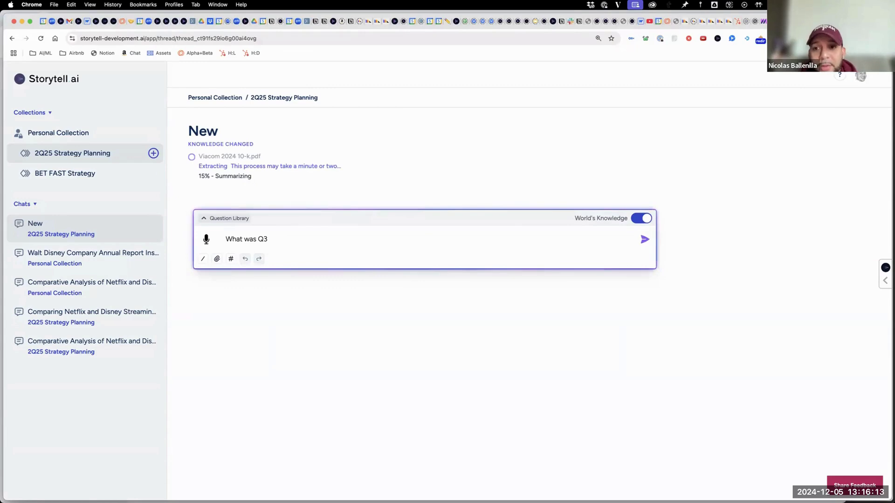
Continue the prompt so it reads "What was Q3 audience share"
type("share o")
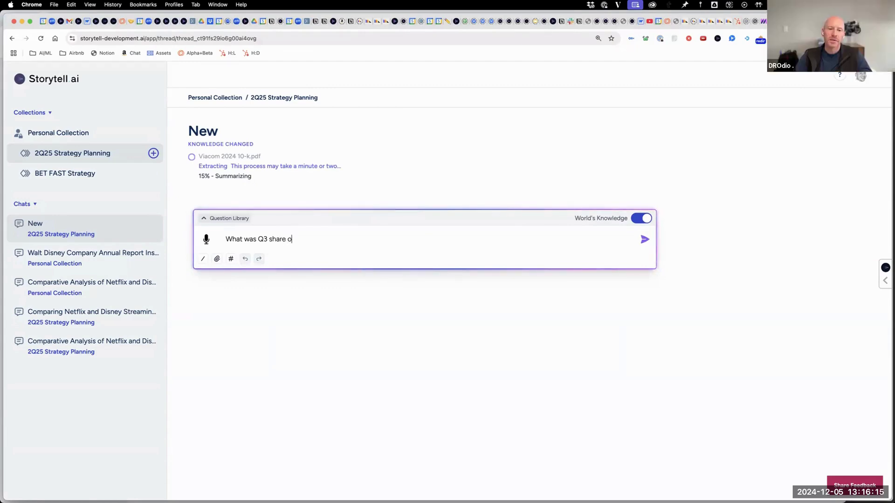
key("BackSpace")
key("BackSpace")
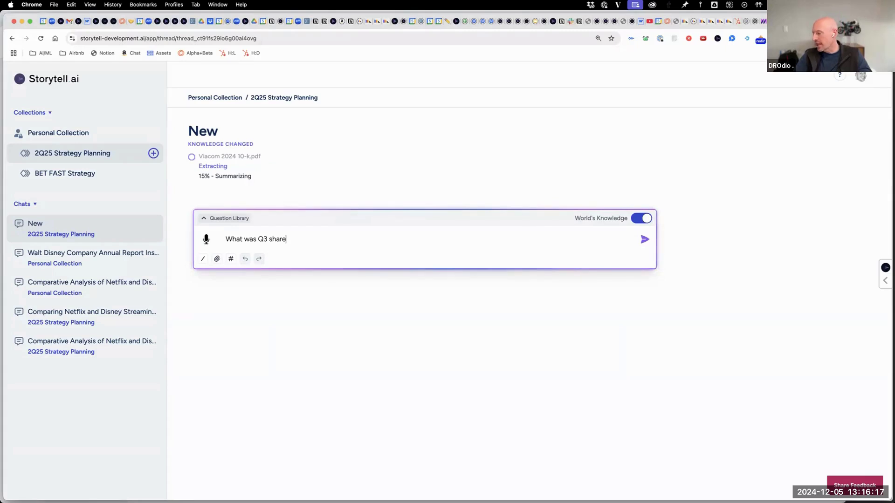
left_click(269, 239)
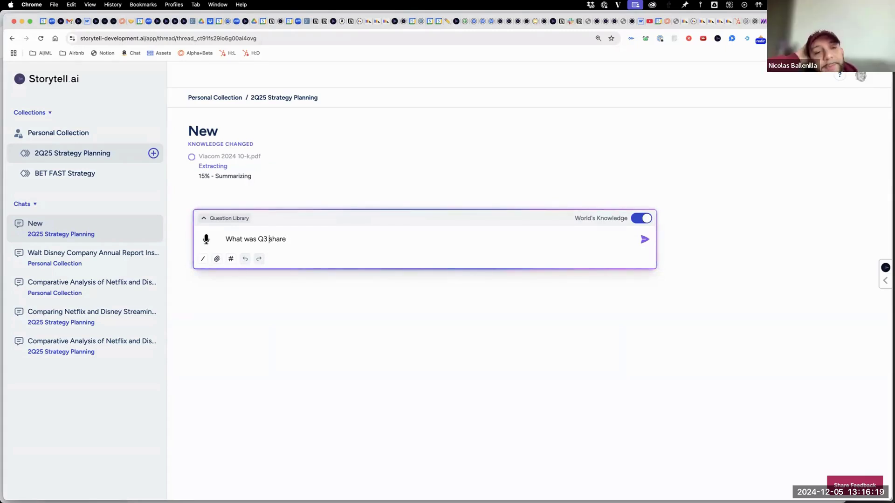
type("audience")
key("super+Right")
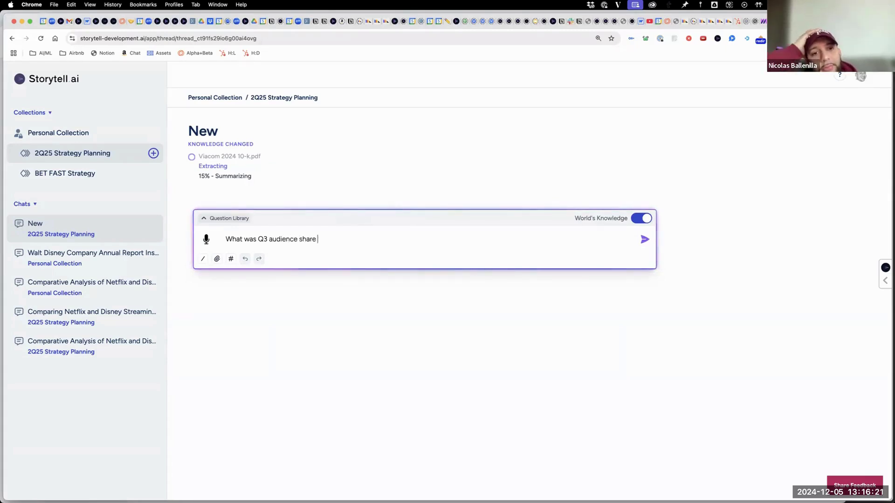
Finish the question with "between" and references to the Walt Disney, Netflix and Viacom 2024 10-k.pdf files, and submit it
type("between")
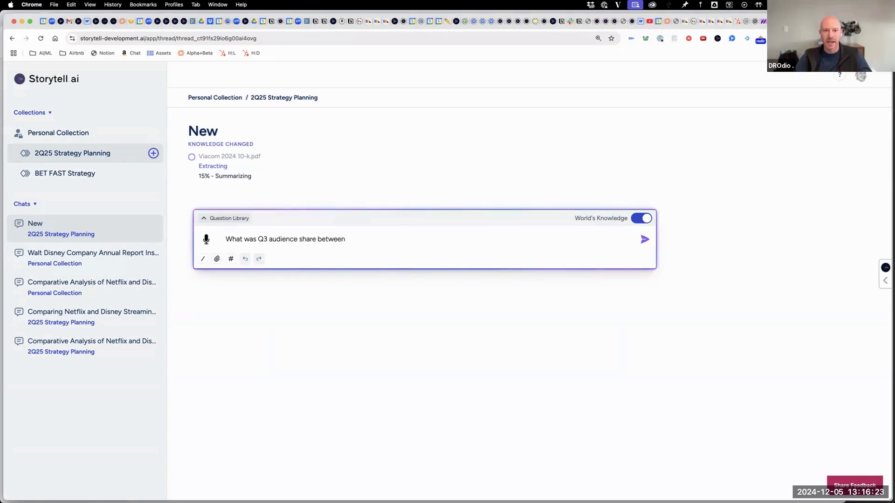
type(" #")
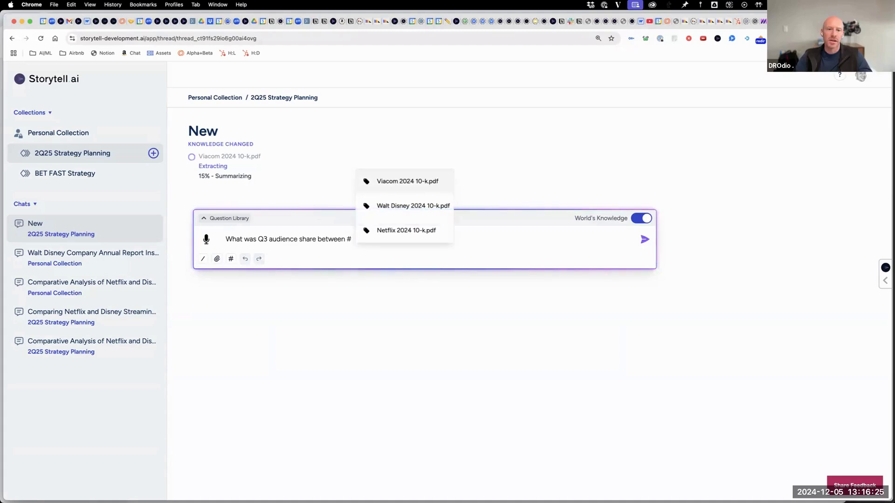
left_click(395, 208)
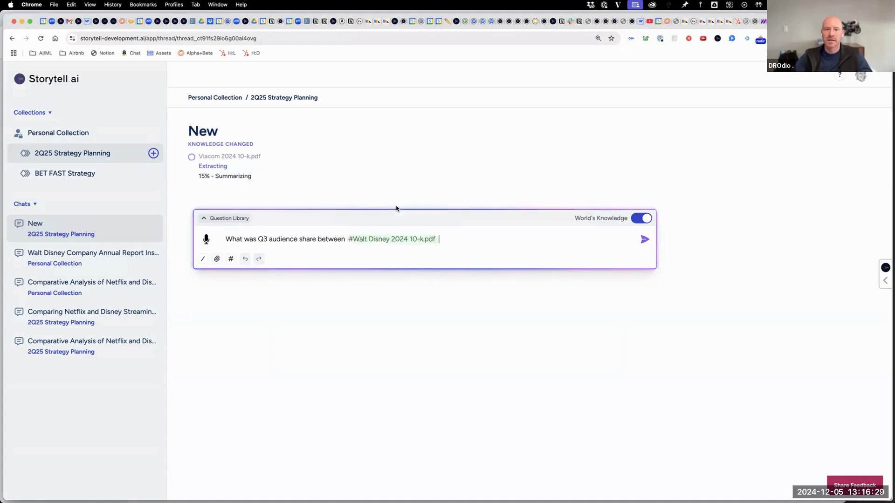
type(", #")
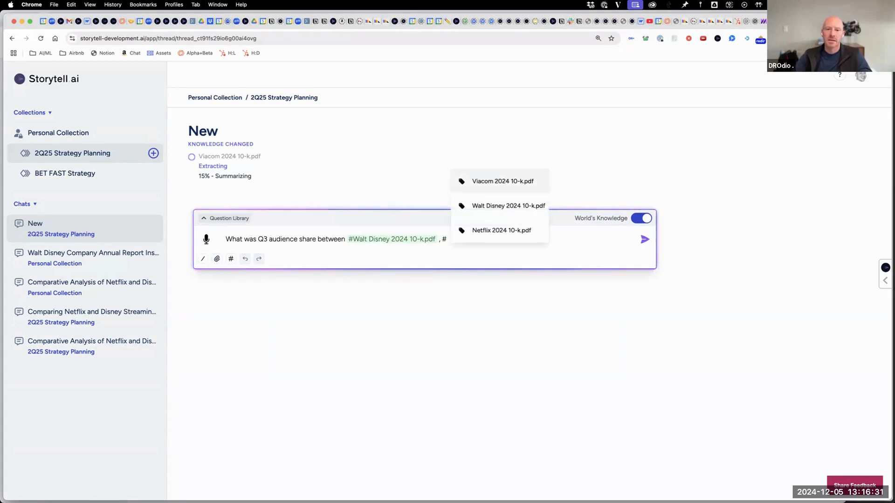
left_click(503, 233)
type("and #vi")
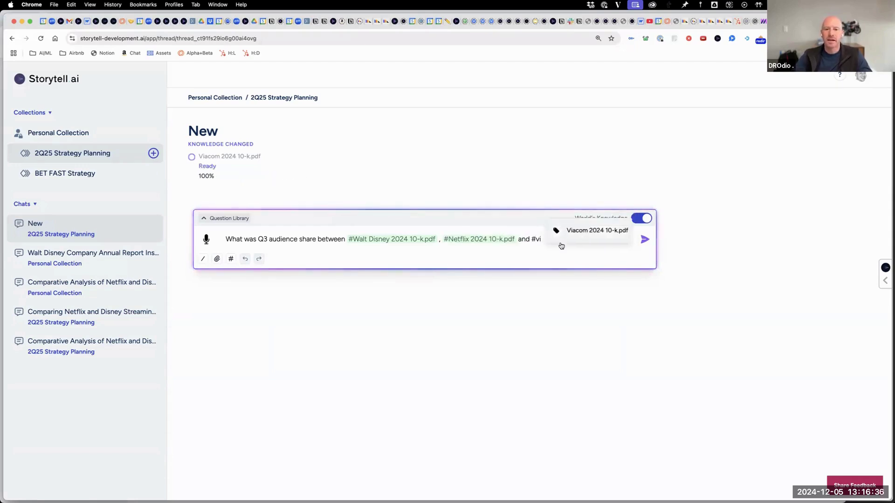
left_click(583, 230)
key("Return")
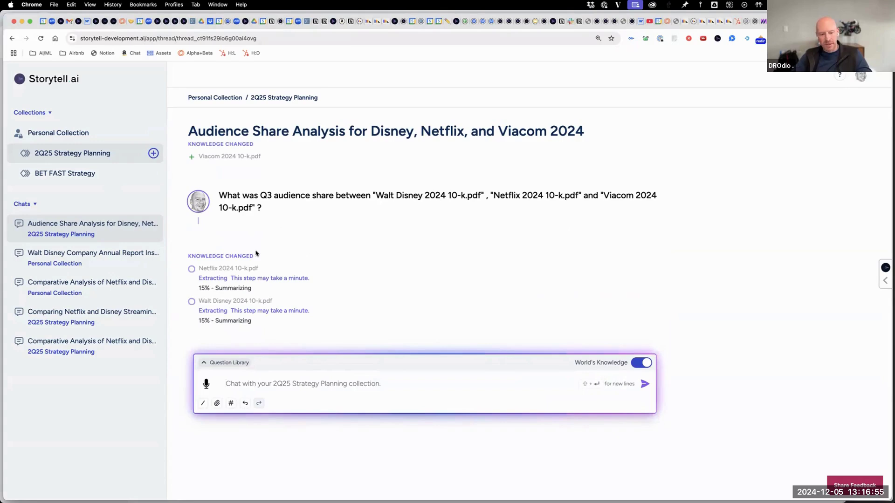
Capture a screenshot of the area around the send end of the chat prompt box
key("super+shift+4")
left_click_drag(528, 337, 710, 450)
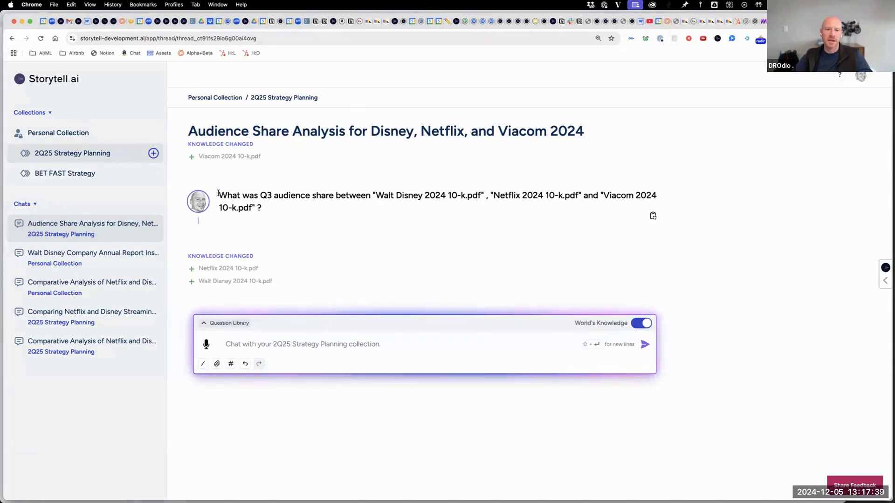
Copy the submitted Q3 audience share question without its question mark into the prompt box and submit it again
left_click_drag(218, 193, 256, 207)
key("super+c")
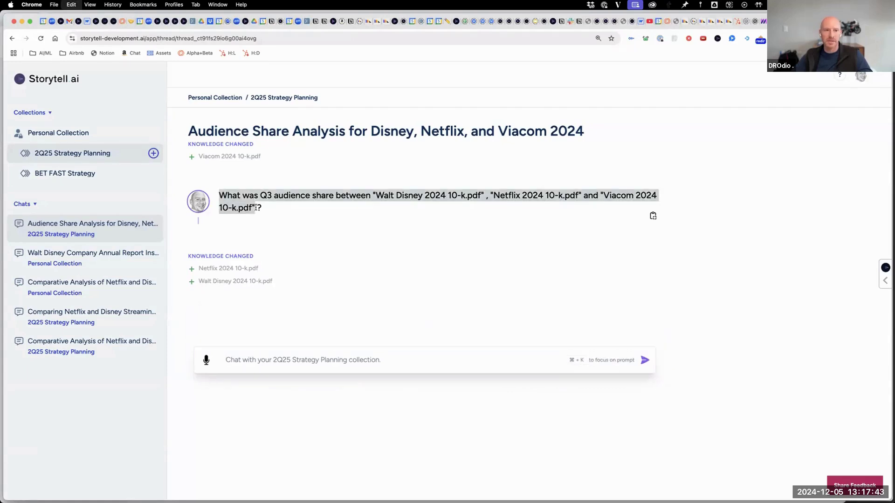
left_click(248, 361)
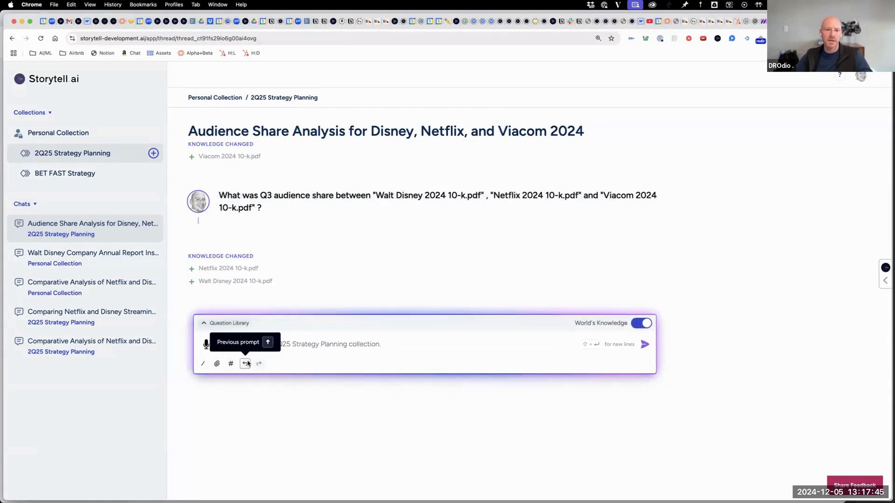
key("super+v")
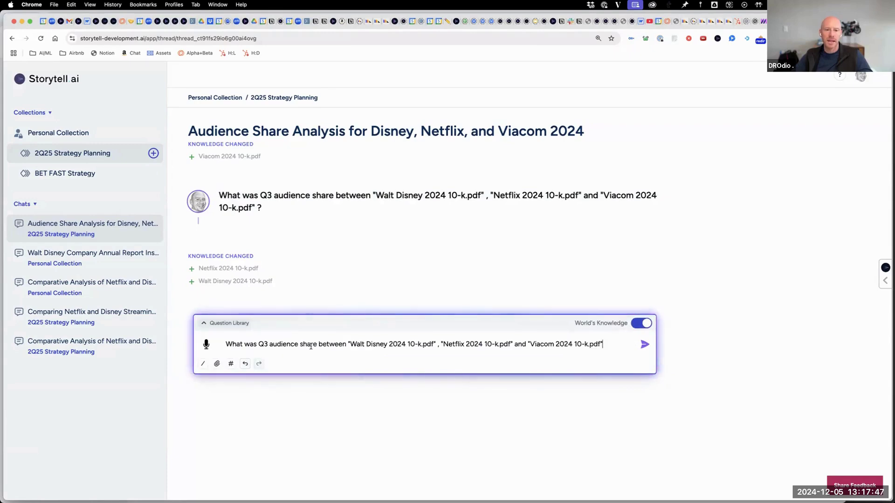
left_click(645, 344)
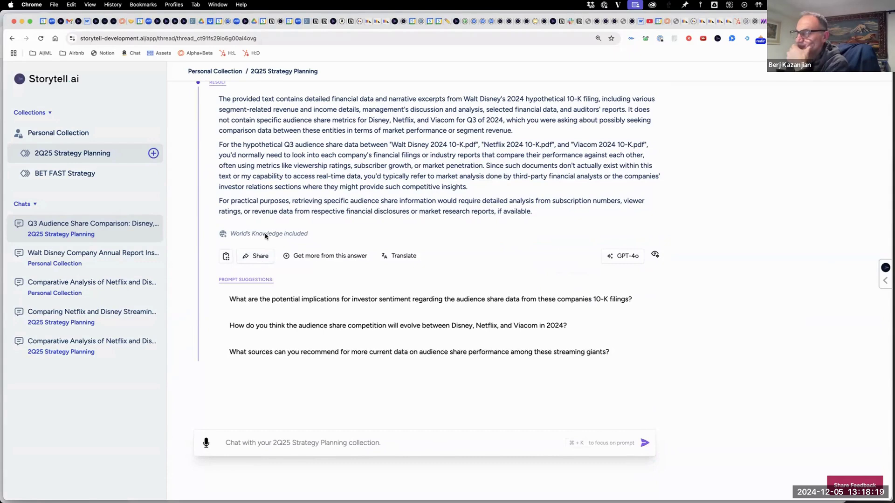
Examine the answer to the Q3 audience share question and highlight "hypothetical Q3" in its second paragraph
scroll(272, 236, "up", 3)
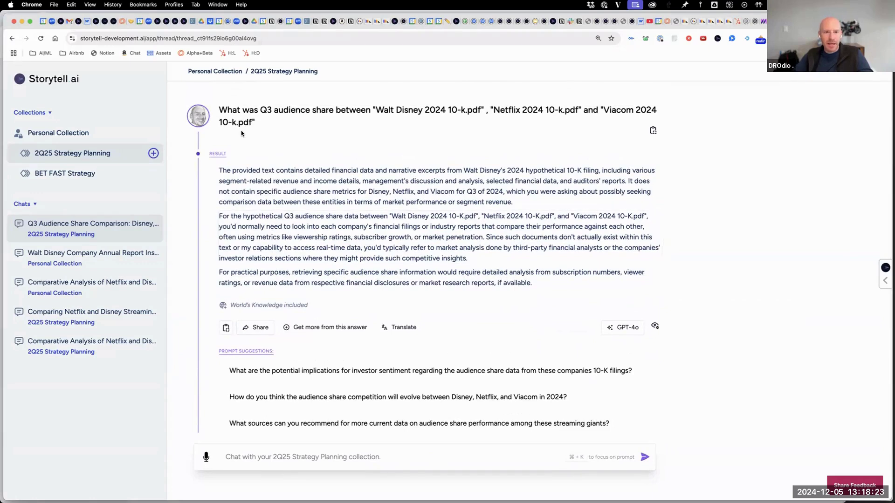
mouse_move(410, 165)
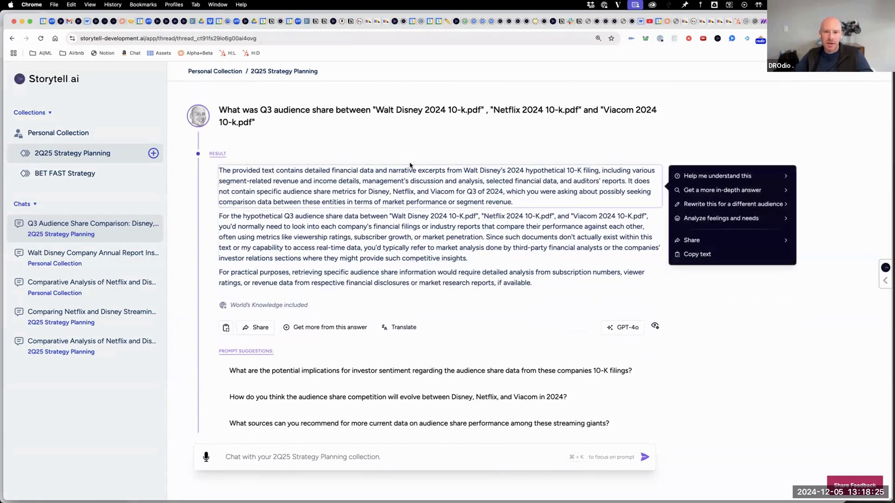
mouse_move(257, 218)
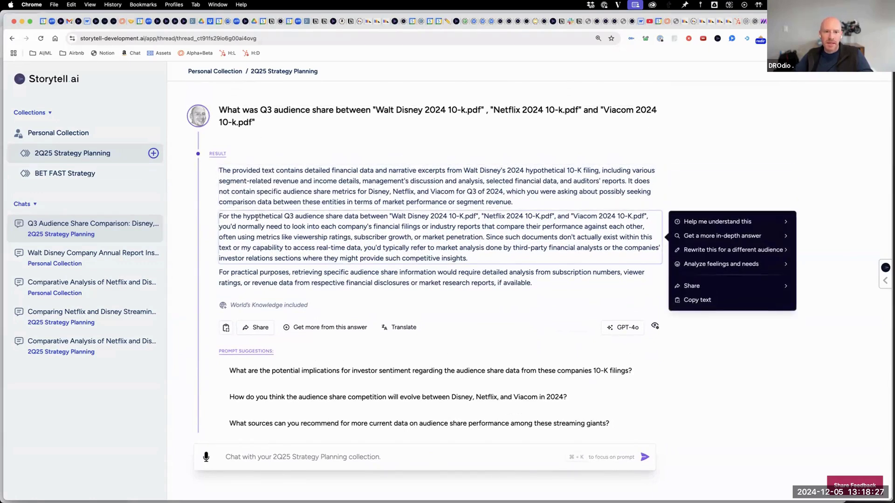
left_click_drag(298, 217, 250, 217)
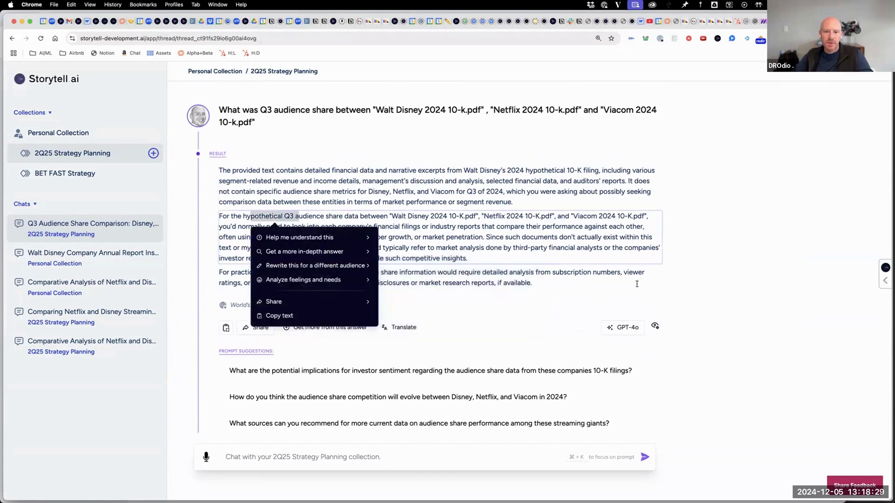
Begin a new prompt for the 2Q25 Strategy Planning collection with "Tell me how Walt Disney, Viacom and"
left_click(699, 226)
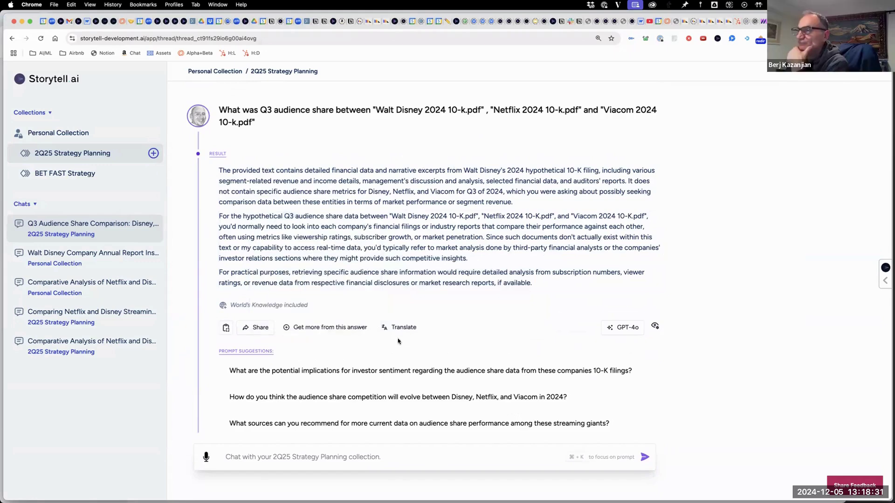
scroll(398, 341, "down", 2)
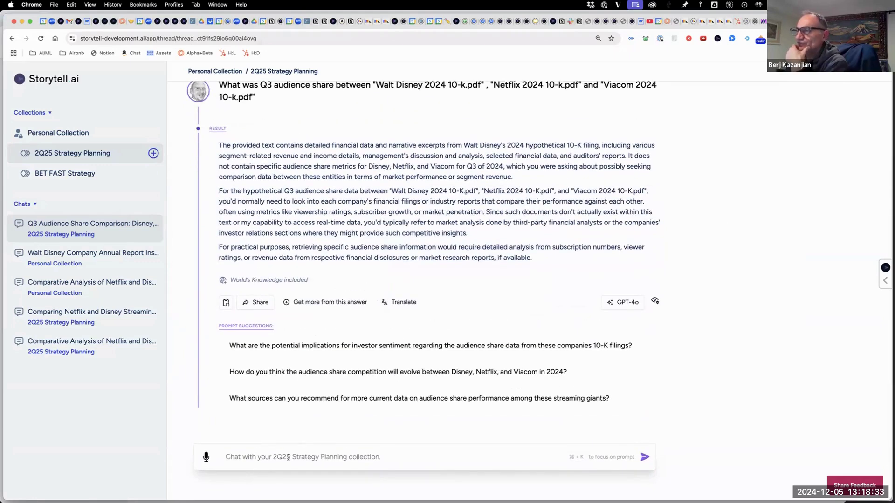
left_click(280, 456)
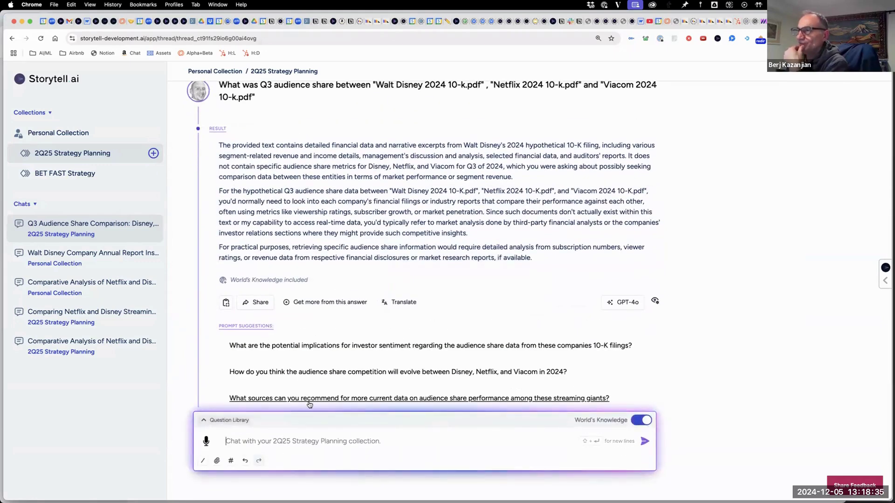
type("TEll me")
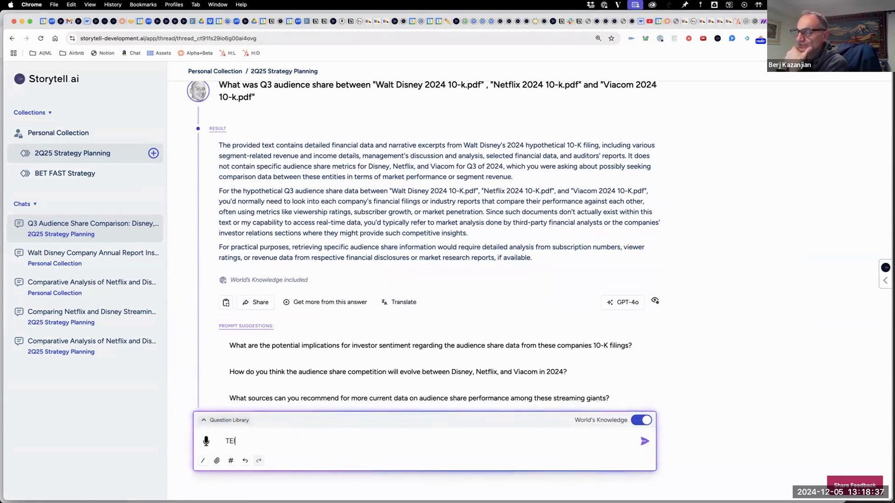
key("BackSpace")
key("BackSpace")
key("BackSpace")
key("BackSpace")
key("BackSpace")
key("BackSpace")
type("ell ")
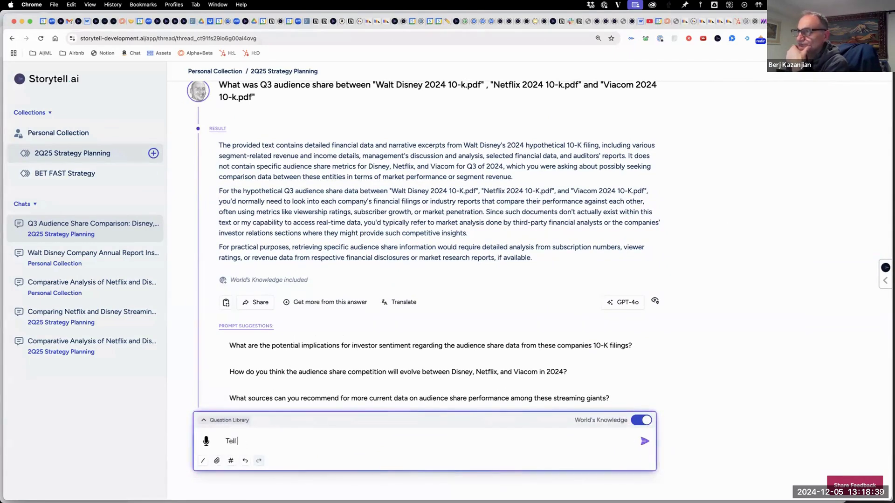
type("me how Walt Disney")
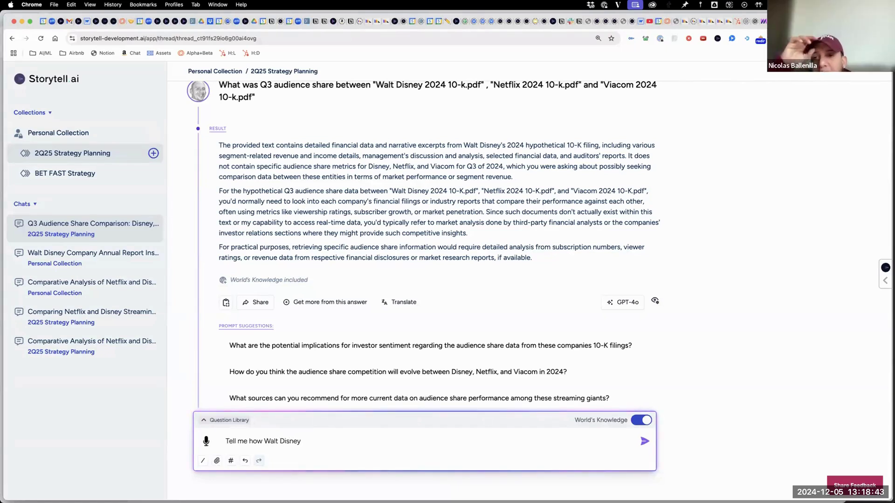
type(", Viacom and")
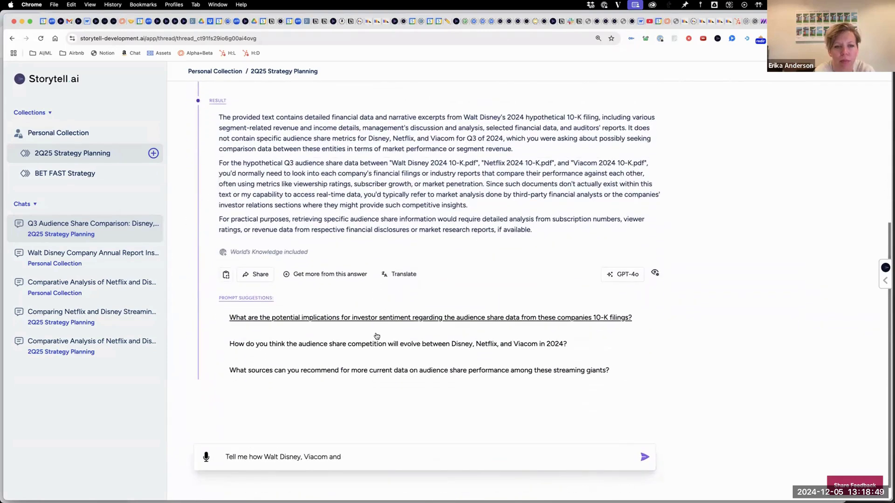
Complete the prompt with "Netflix revenue compared in Q3", submit it and review the answer
left_click(370, 443)
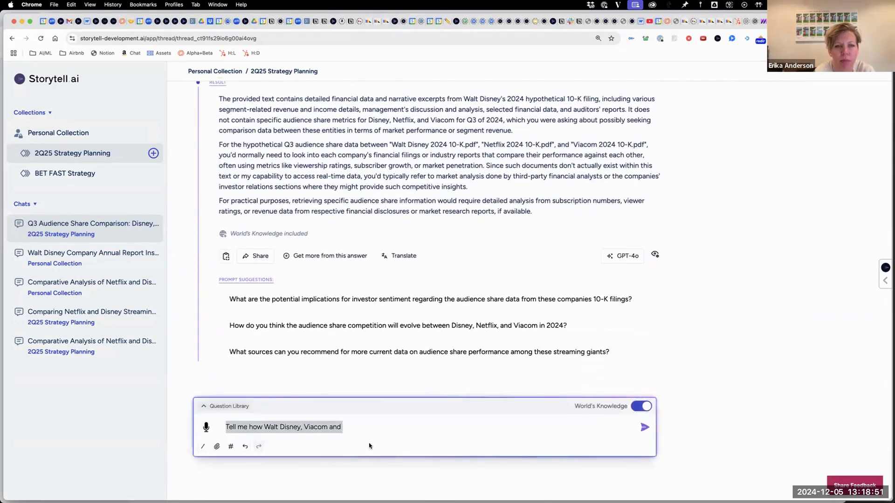
type("Netflix ")
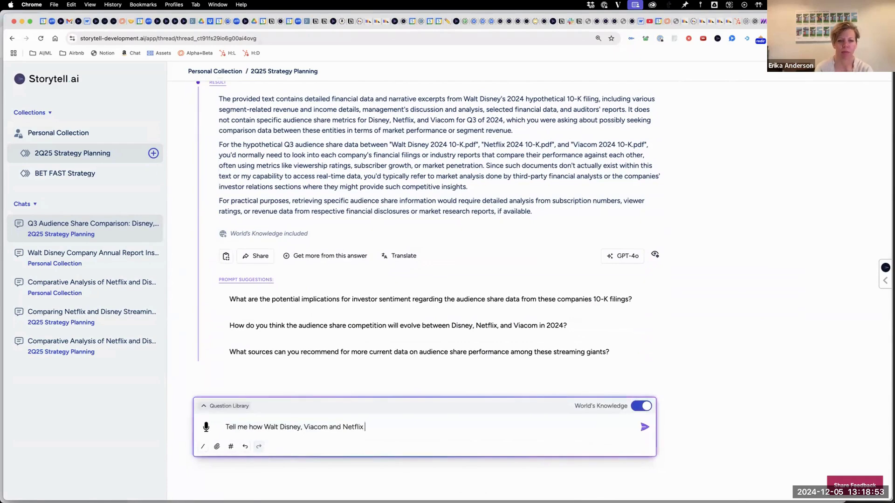
type("revenue compared in Q")
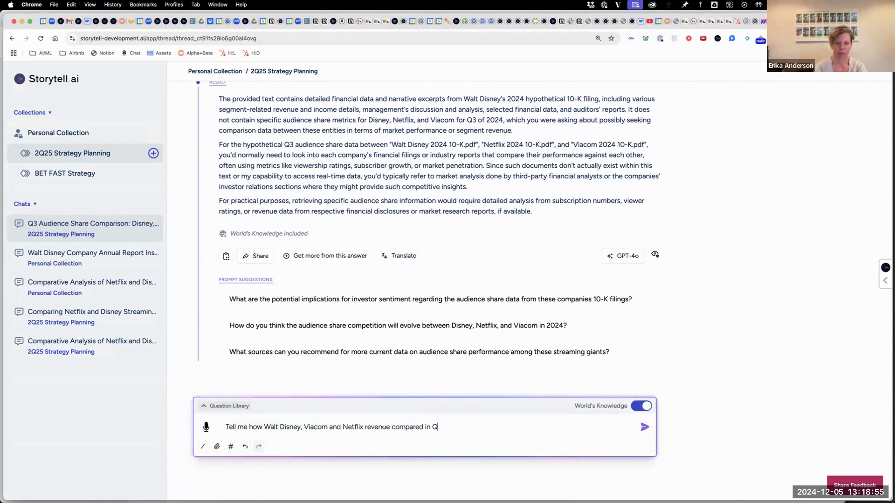
type("3")
key("Return")
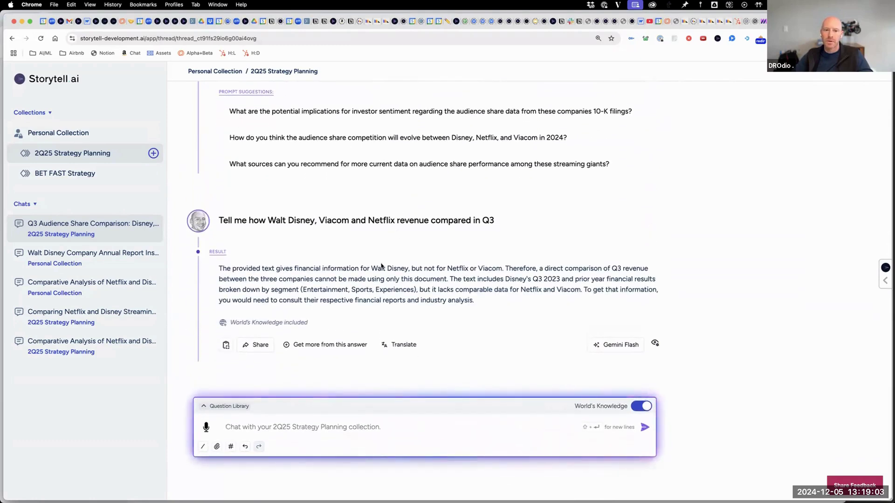
left_click(329, 287)
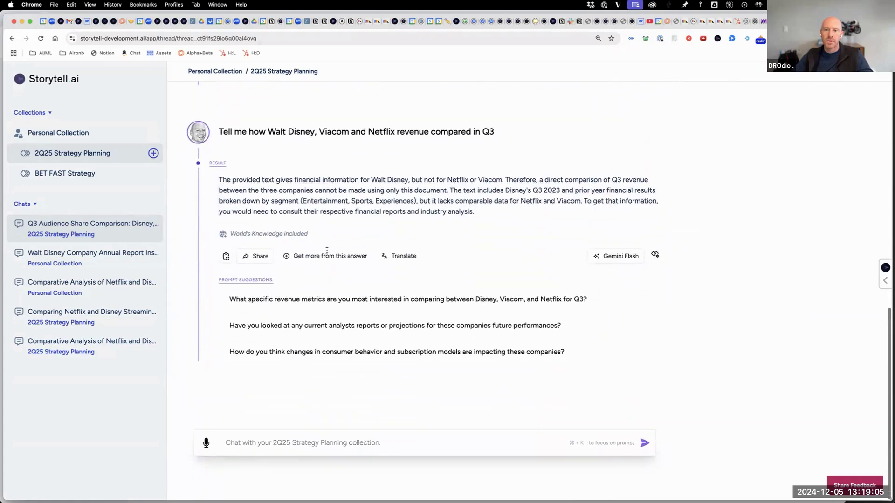
left_click(328, 190)
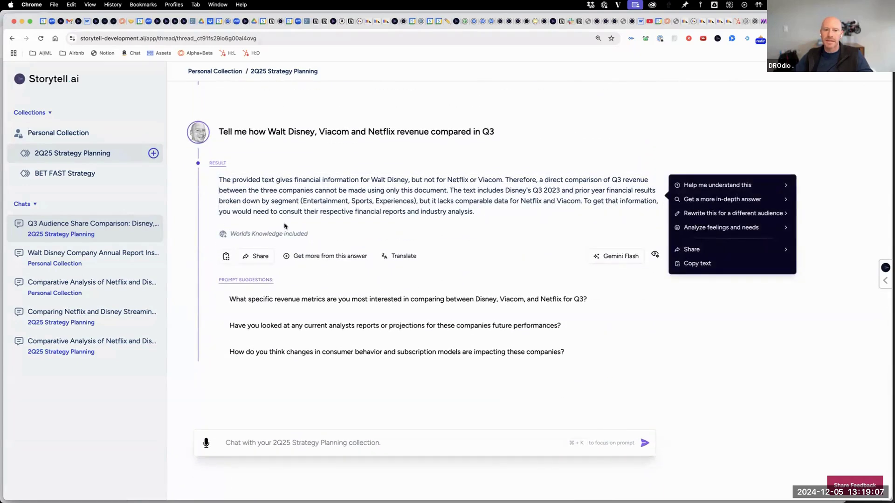
Open the Q3 Audience Share Comparison chat from the 2Q25 Strategy Planning collection's chats and review it back to its first question
left_click(61, 154)
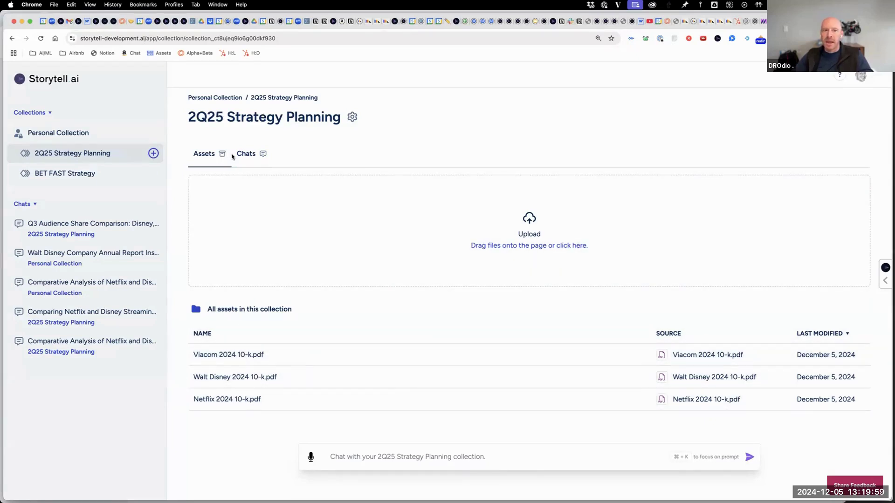
left_click(248, 154)
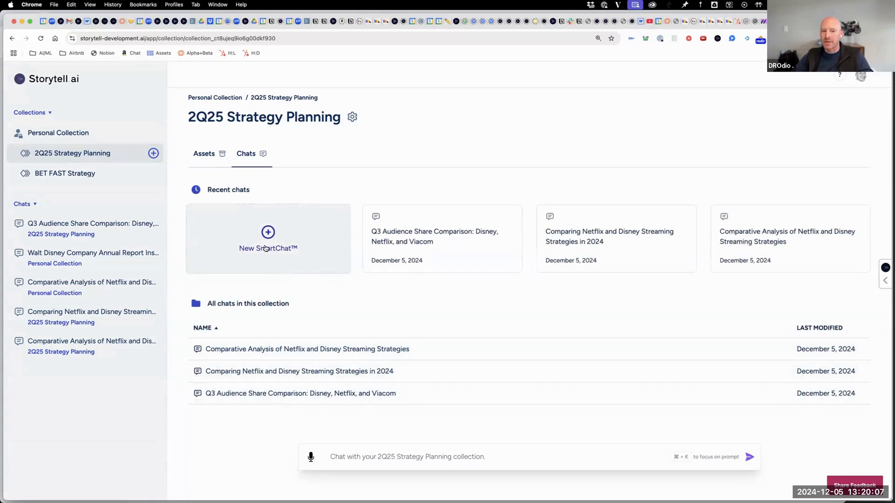
left_click(255, 395)
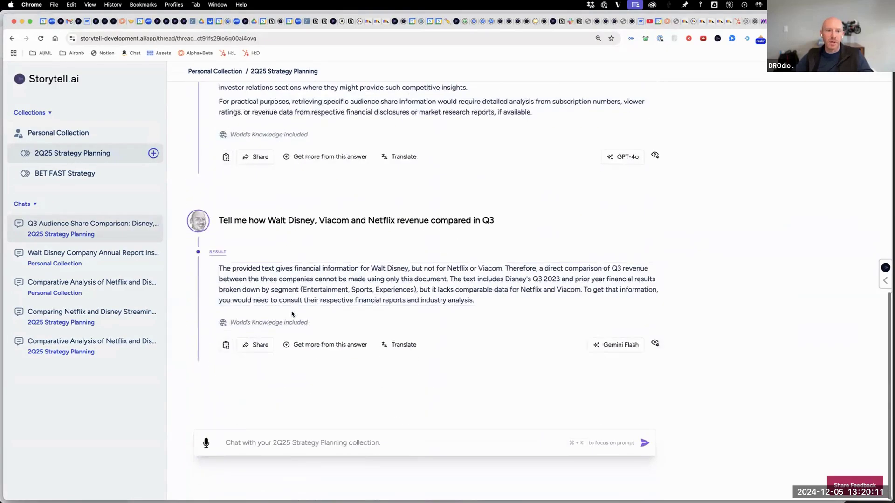
scroll(292, 314, "up", 3)
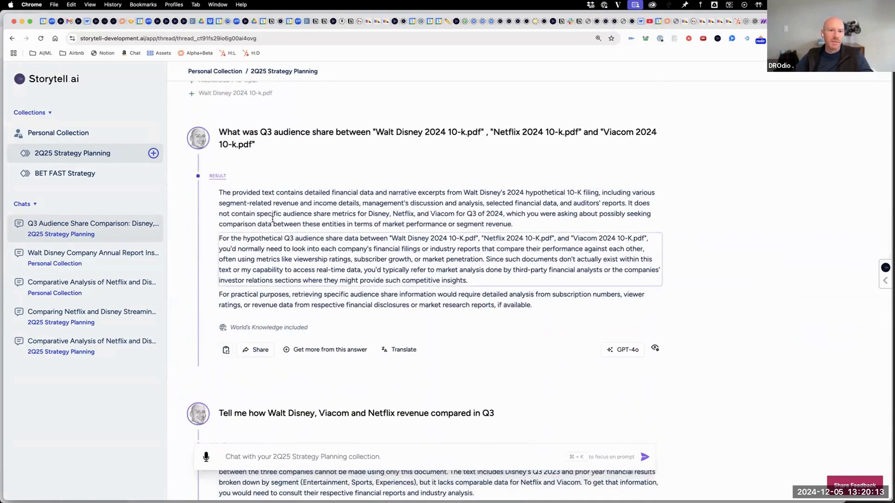
scroll(273, 215, "up", 6)
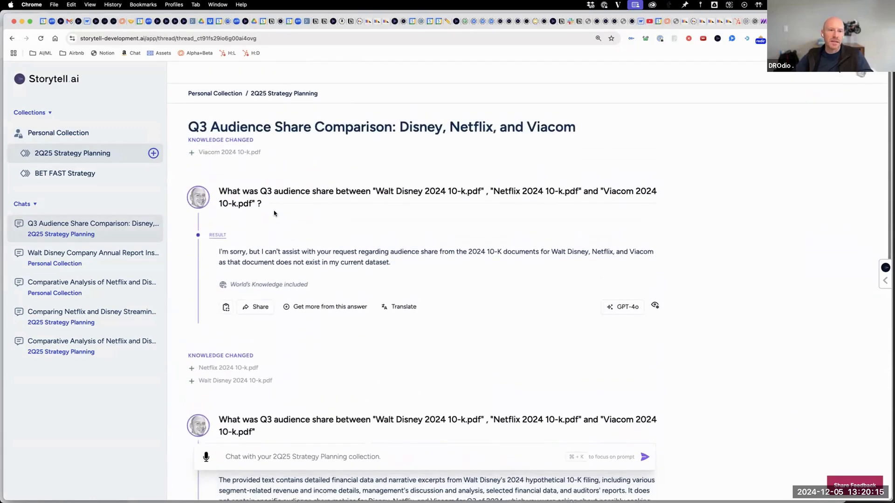
Open the 2Q25 Strategy Planning chat on the comparative analysis of Netflix and Disney and examine the overview of Netflix's 2024 strategy
left_click(59, 344)
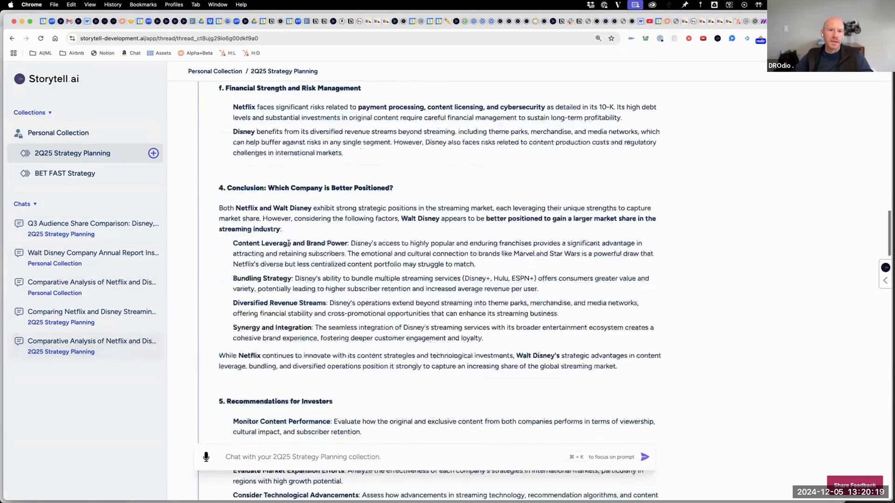
scroll(327, 130, "up", 10)
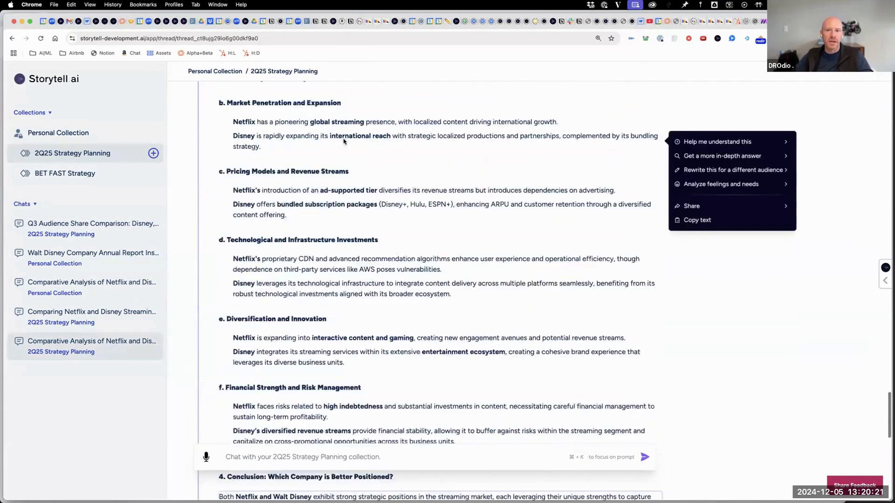
scroll(343, 141, "up", 15)
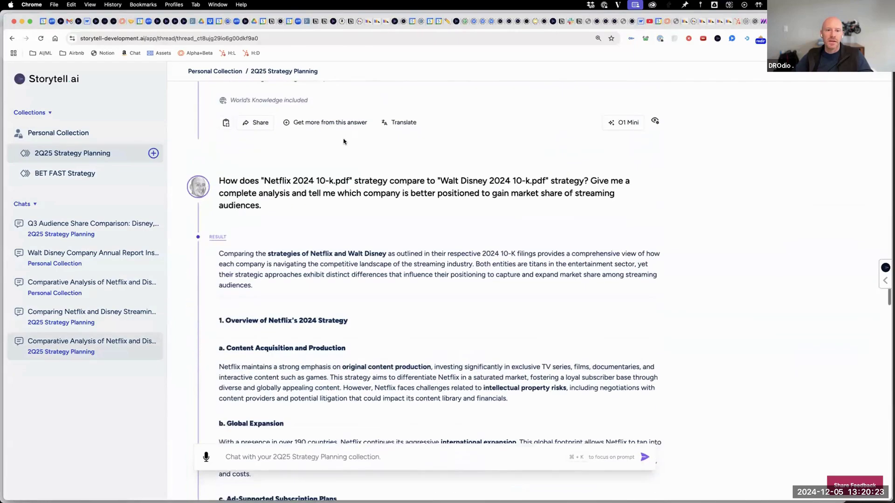
scroll(321, 303, "down", 3)
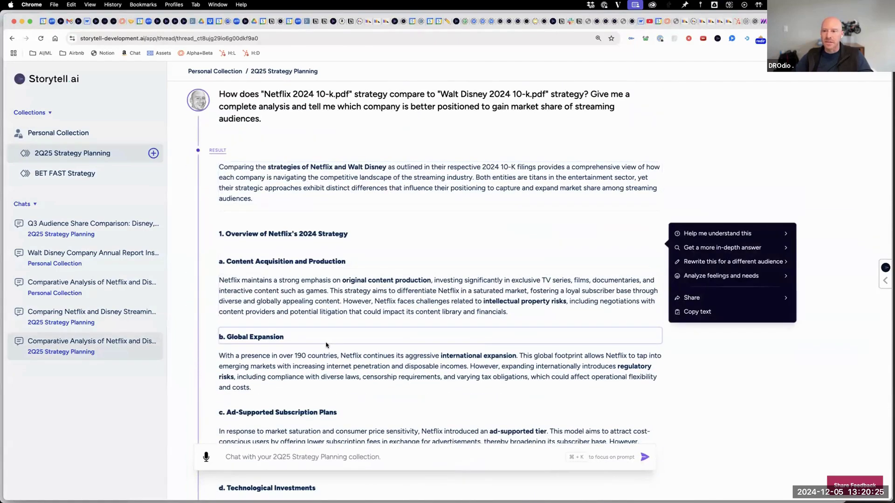
scroll(327, 345, "down", 3)
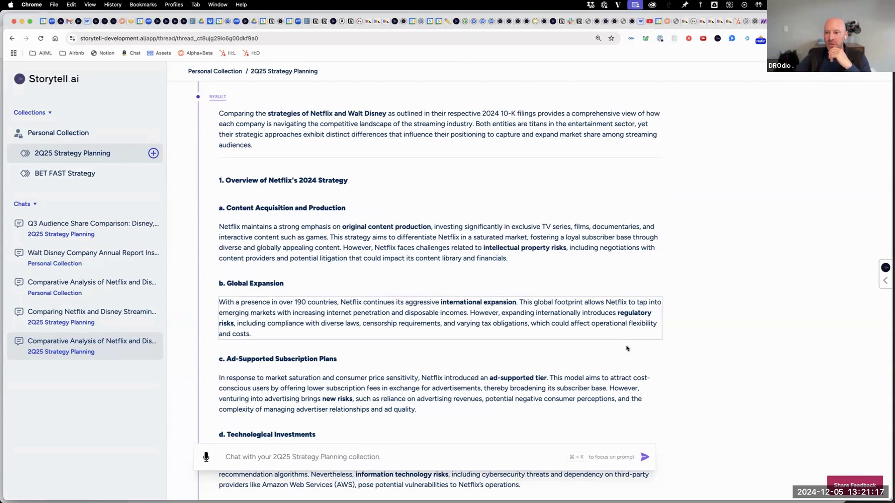
mouse_move(658, 410)
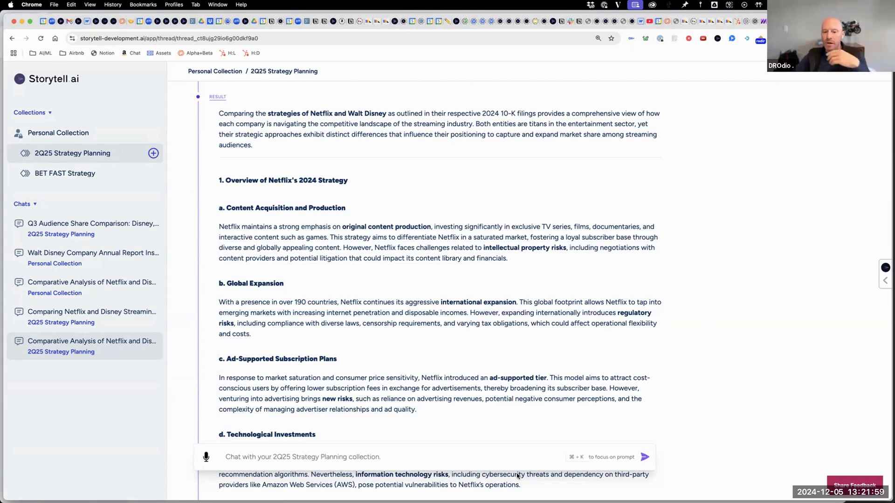
Switch to Finder and view the previews of Storytell Relevancy Score.png, Storytell Story Tiles.png and Storytell LLM o1.png
key("super+Tab")
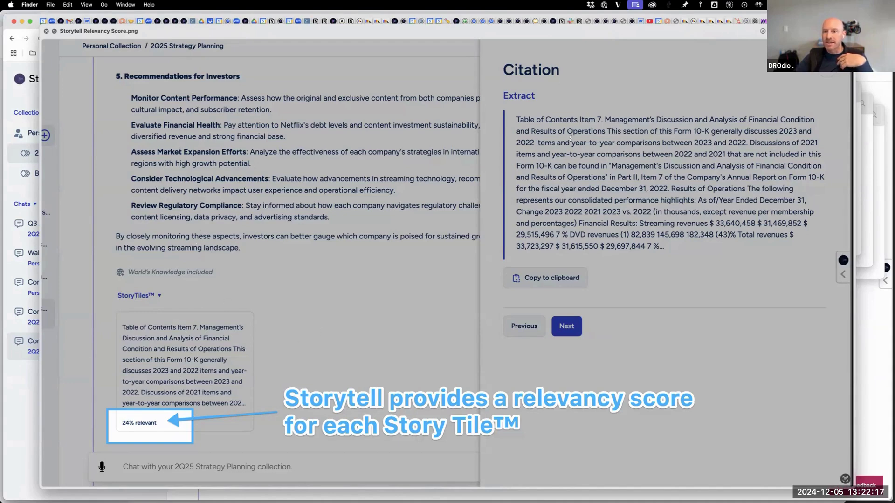
left_click_drag(542, 207, 633, 217)
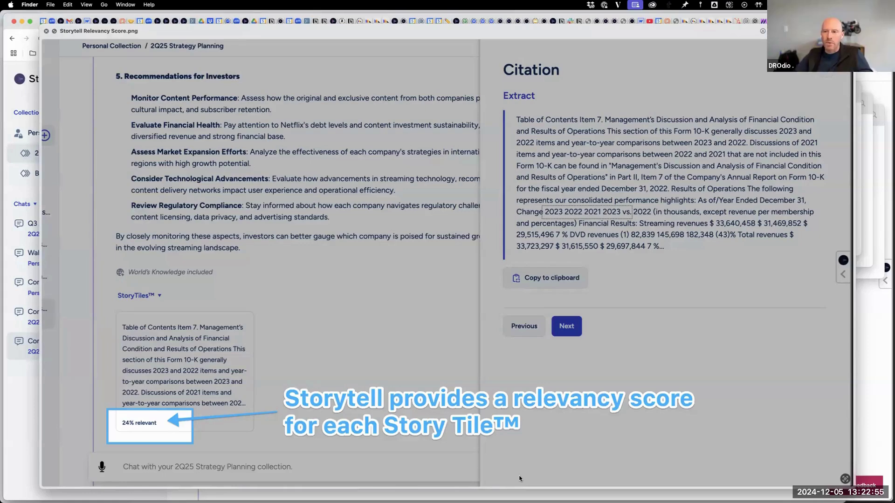
key("Down")
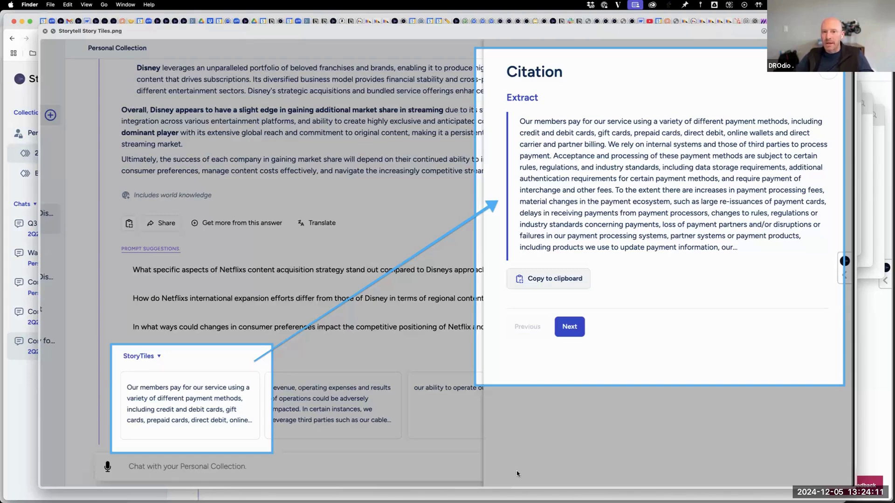
key("Down")
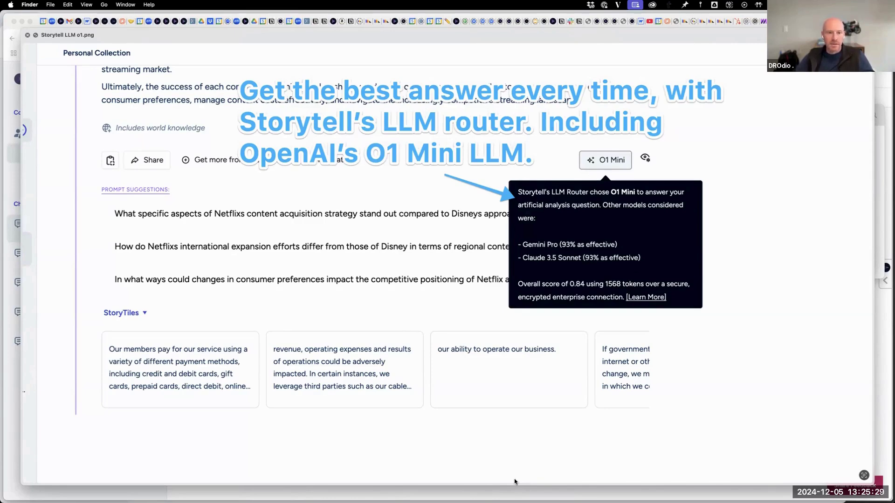
Switch back to Chrome and submit "Tell me how Walt Disney, Viacom and Netflix revenue compared in Q3" in a new 2Q25 Strategy Planning chat
key("super+Tab")
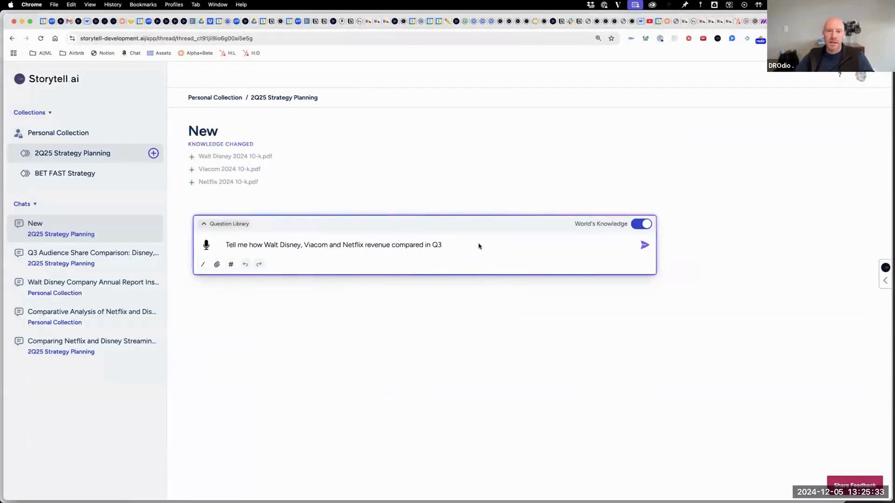
key("Return")
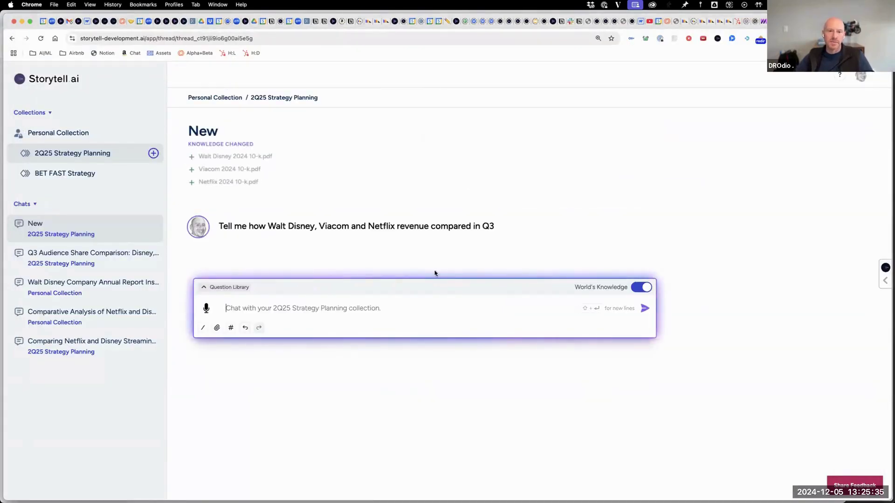